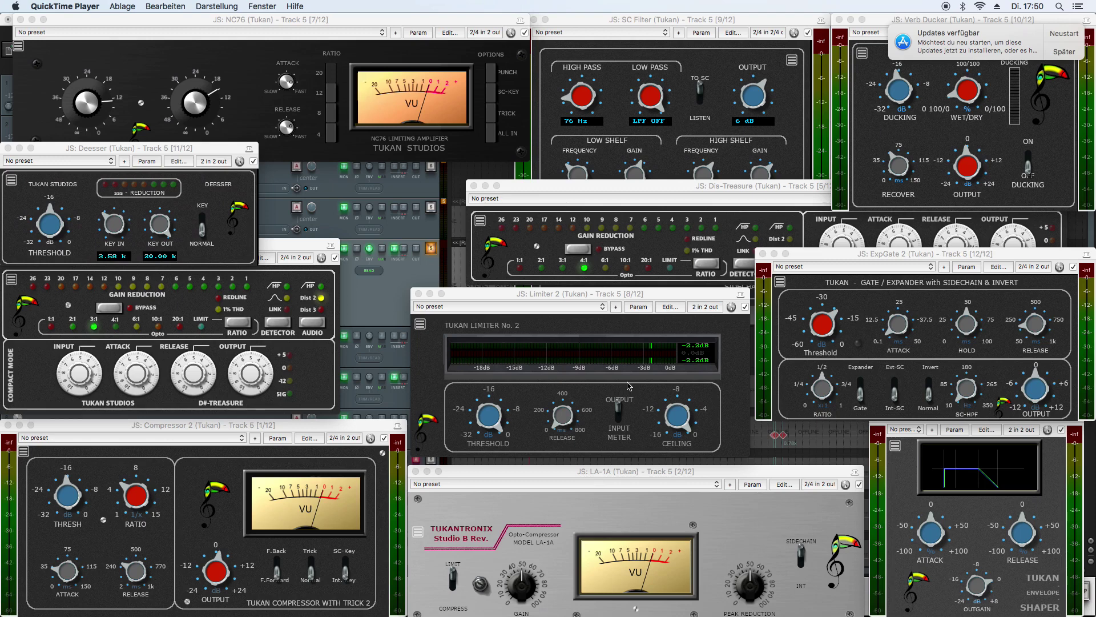
- Bring the Limiter 2 window, reading -2.2 dB, in front of the other Tukan windows
drag(583, 295, 581, 293)
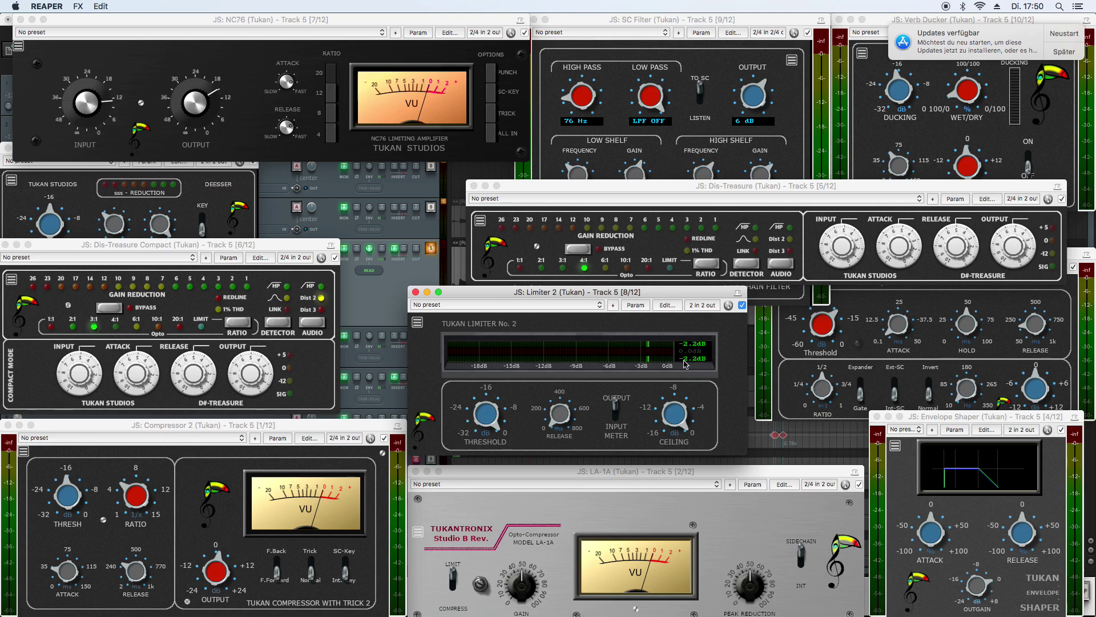
click(617, 421)
click(616, 412)
mouse_move(490, 417)
mouse_down()
mouse_move(493, 427)
mouse_move(504, 411)
mouse_up()
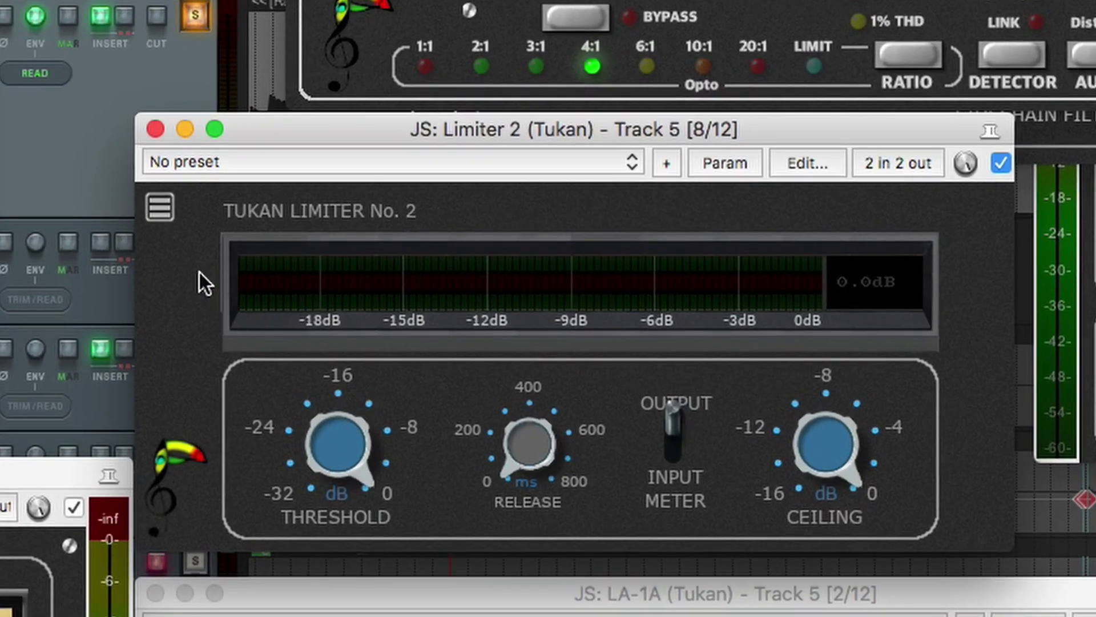
- Enable Link Thresh+Out in Limiter 2 and lower the threshold to -8 with the ceiling following
click(164, 208)
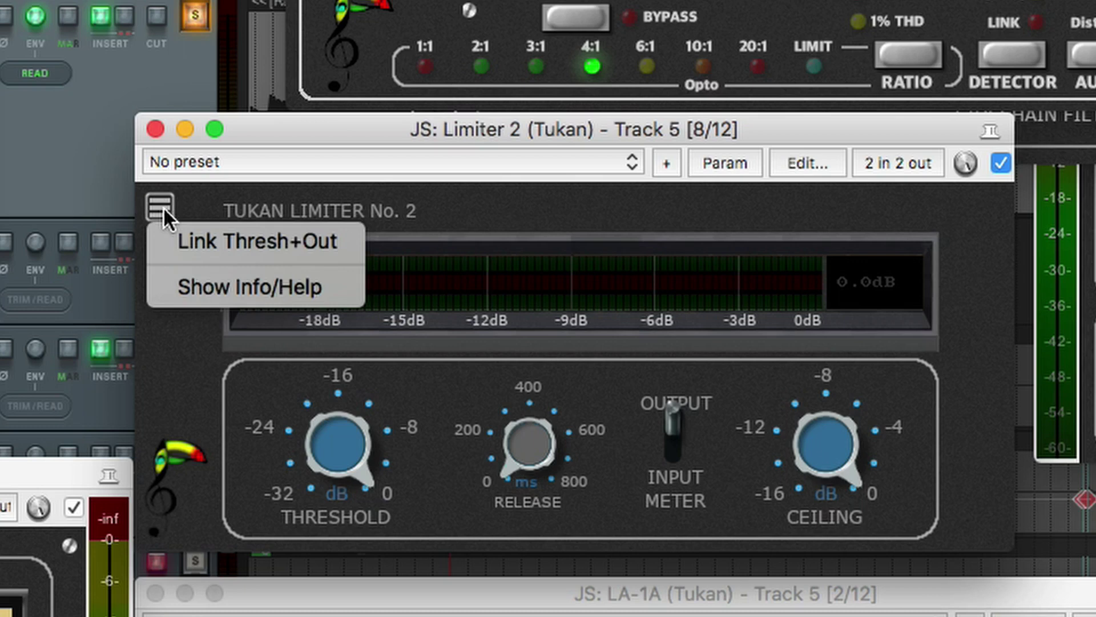
click(264, 244)
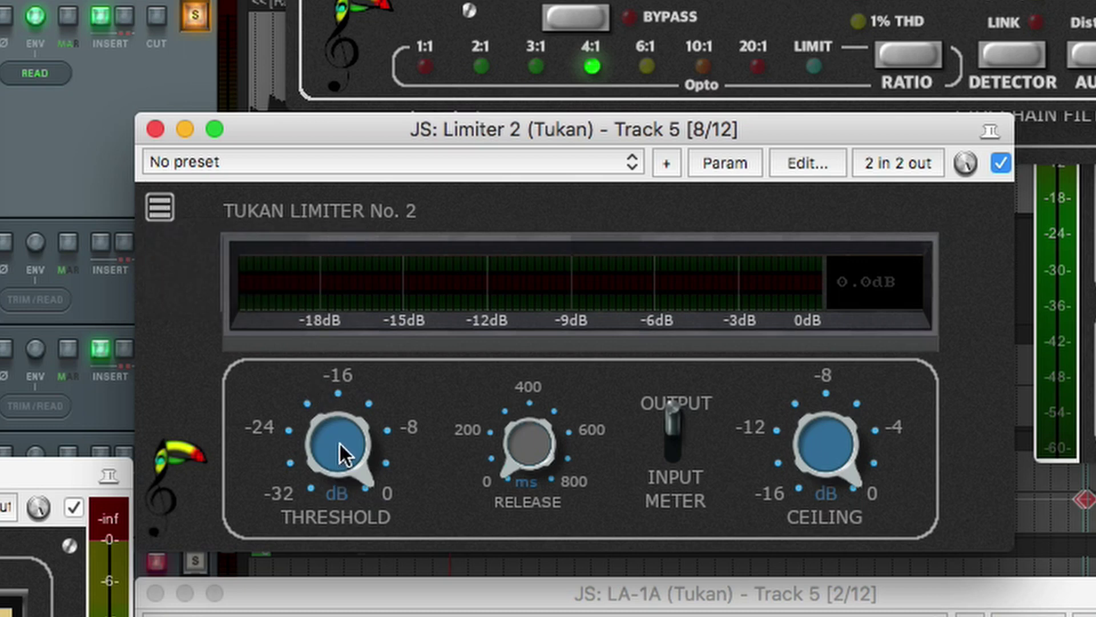
mouse_move(340, 441)
mouse_down()
mouse_move(341, 485)
mouse_move(343, 429)
mouse_up()
- Turn the Thresh+Out link back off and show Limiter 2's Info/Help tip
click(161, 208)
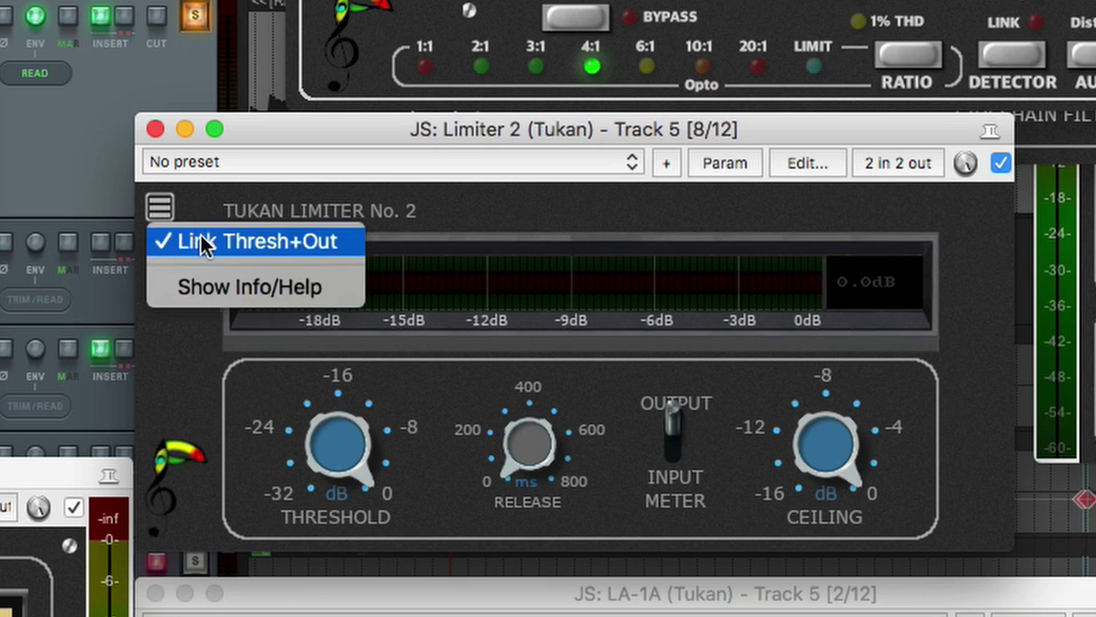
click(212, 245)
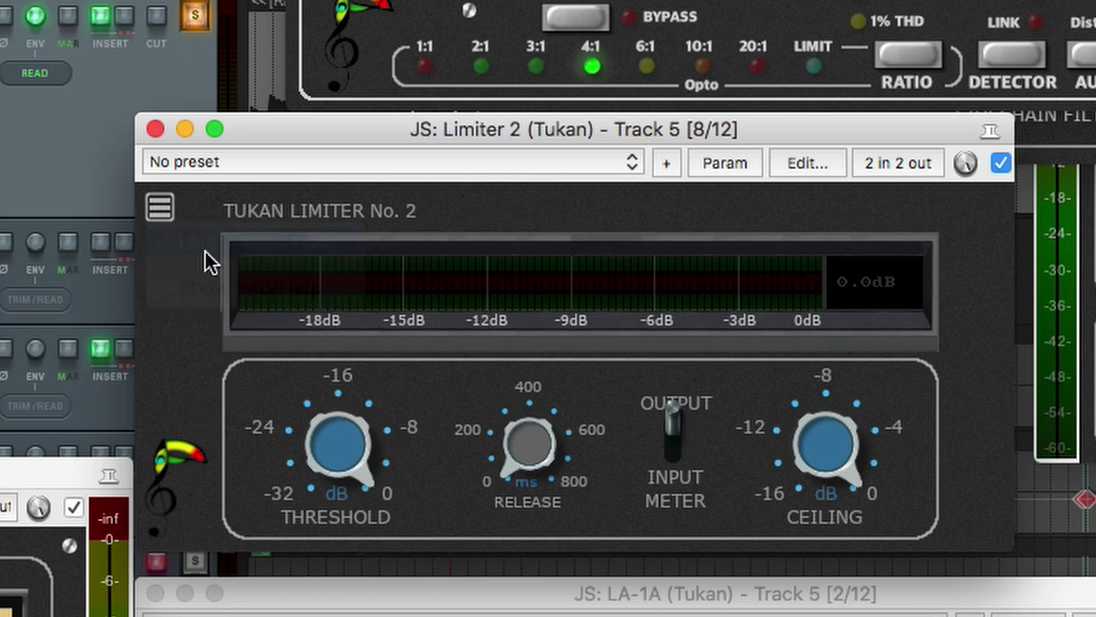
click(163, 209)
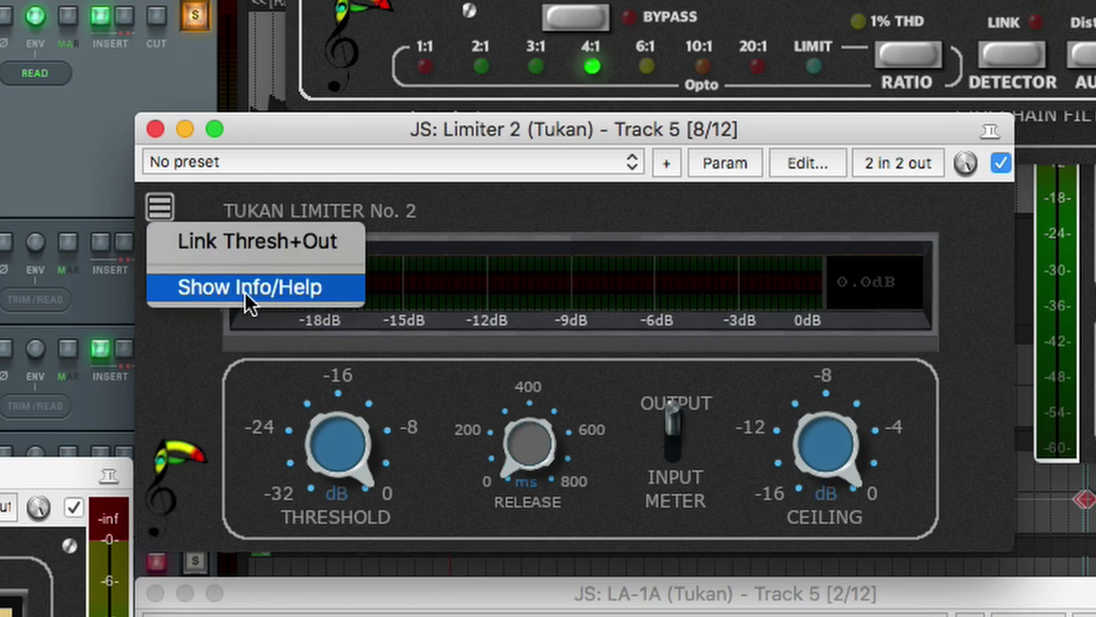
click(279, 293)
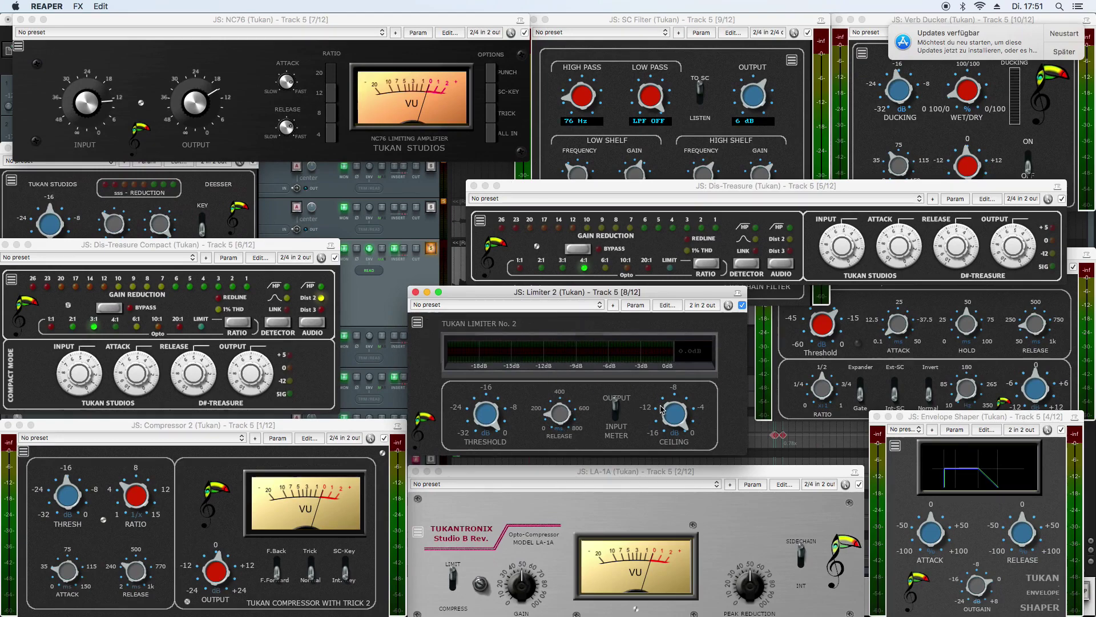
click(635, 304)
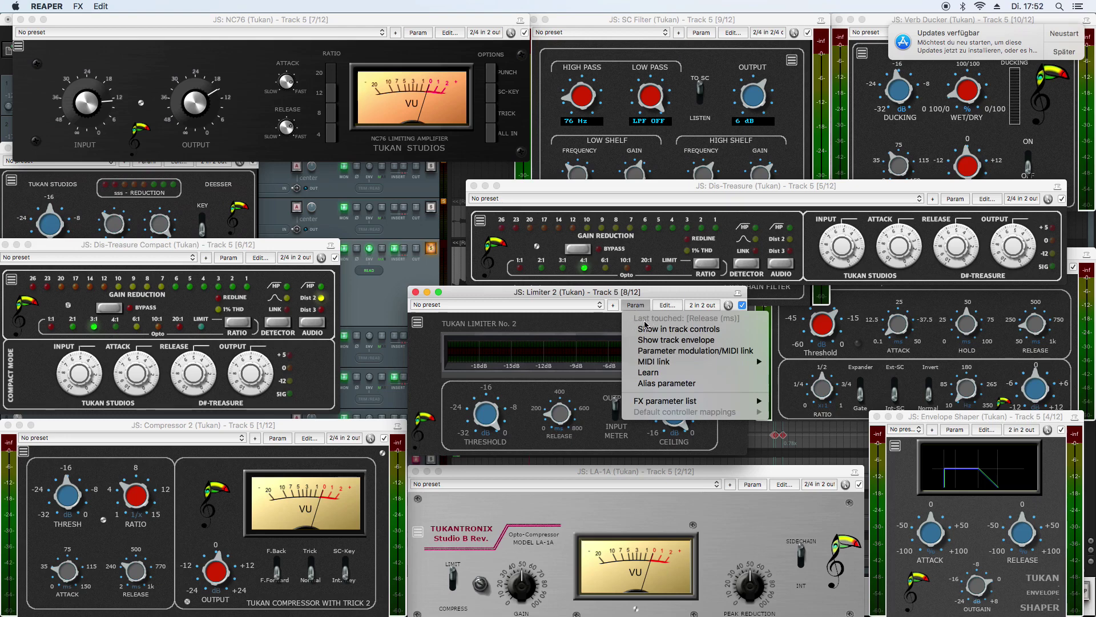
click(598, 349)
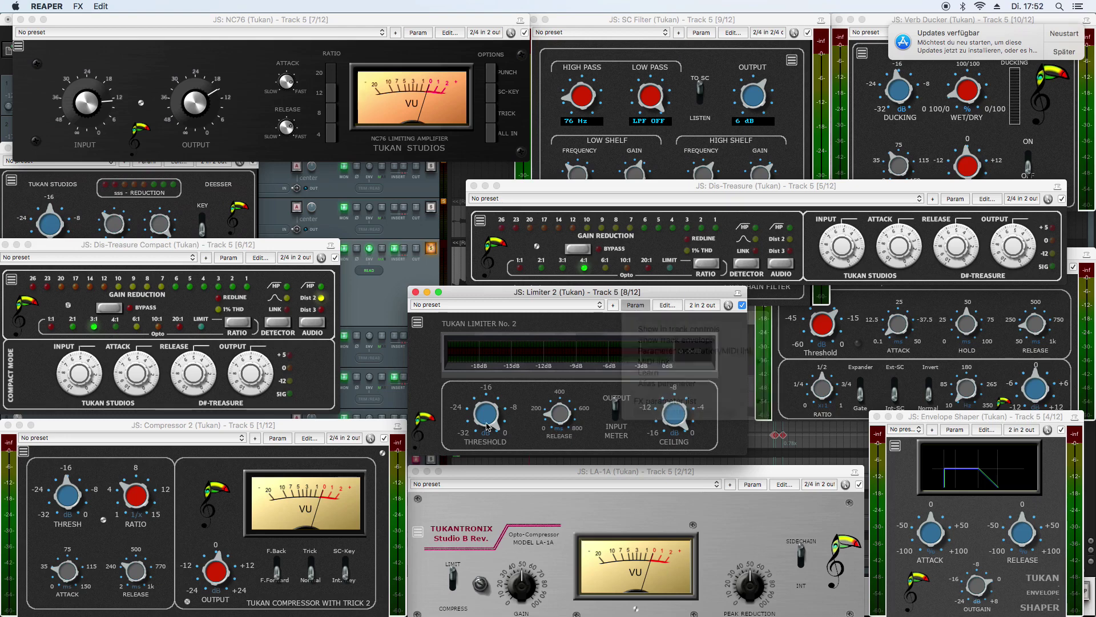
click(635, 306)
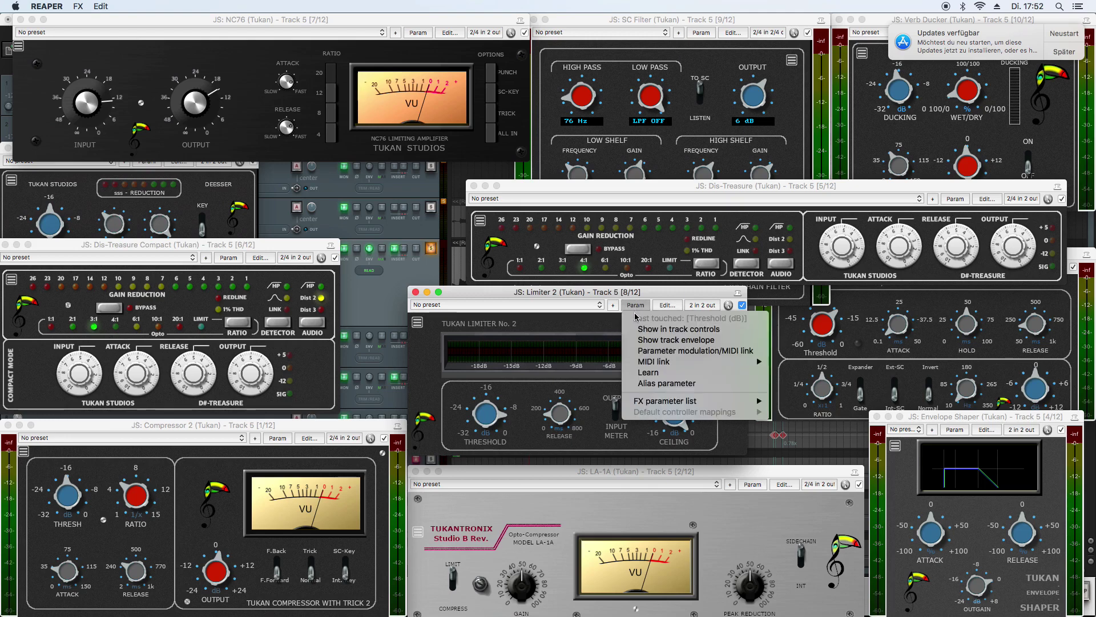
click(604, 328)
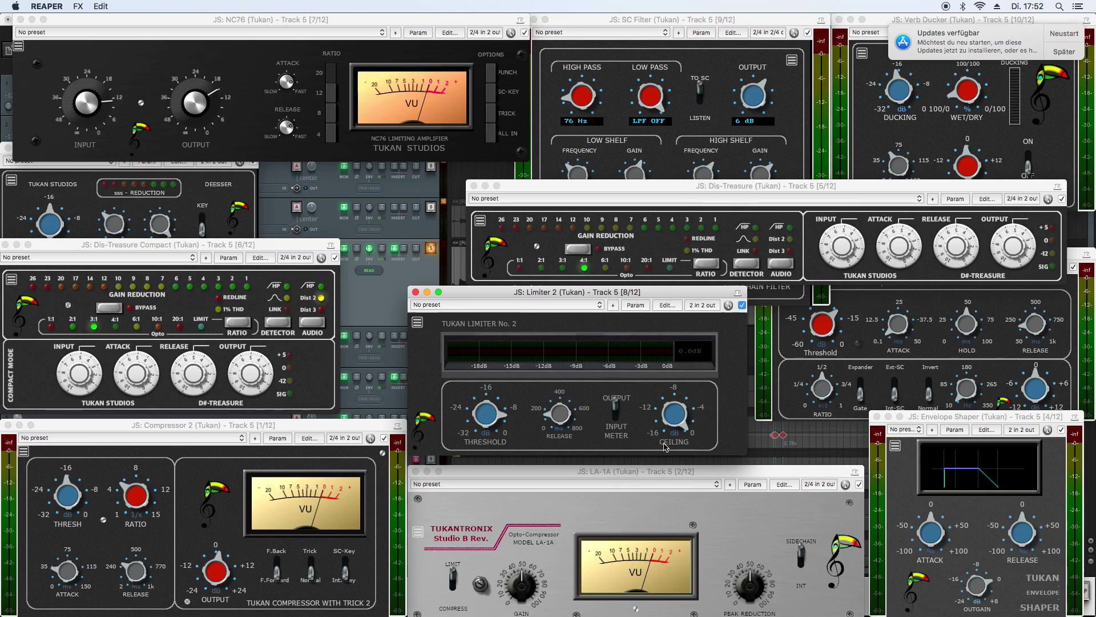
click(418, 323)
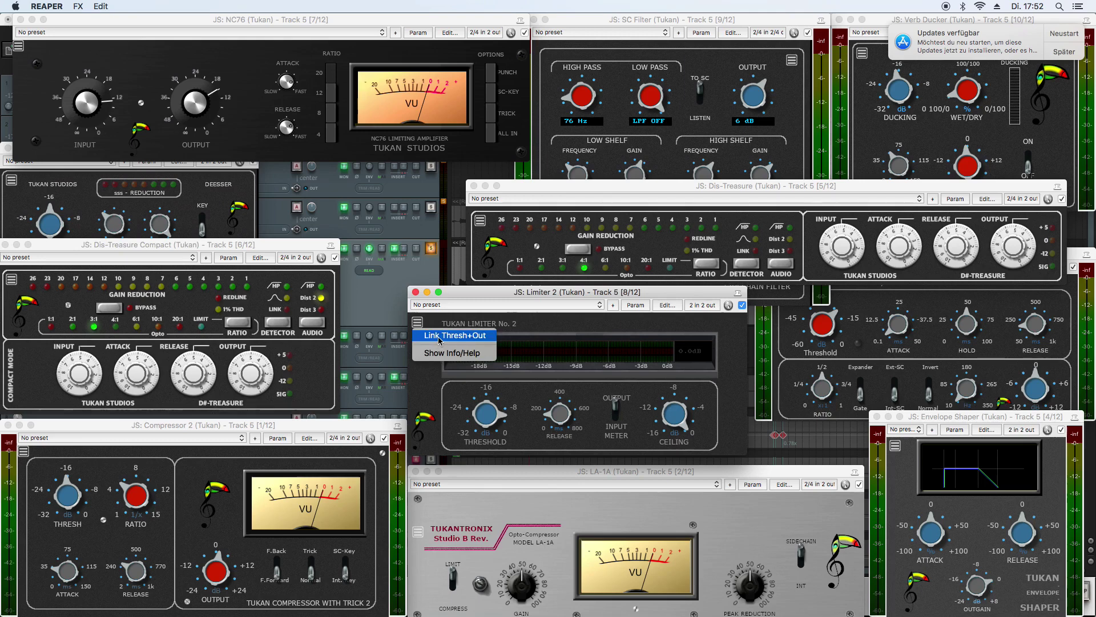
click(437, 370)
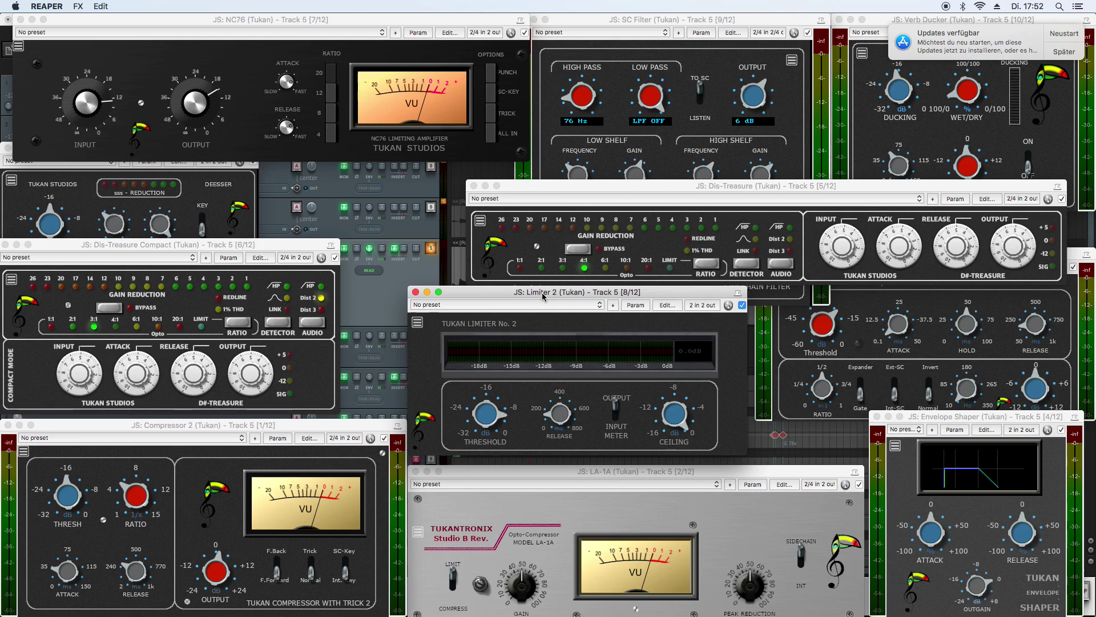
- Move Dis-Treasure down-left and toggle its F.Back detection and Att/Rel interactive options
drag(539, 192, 414, 298)
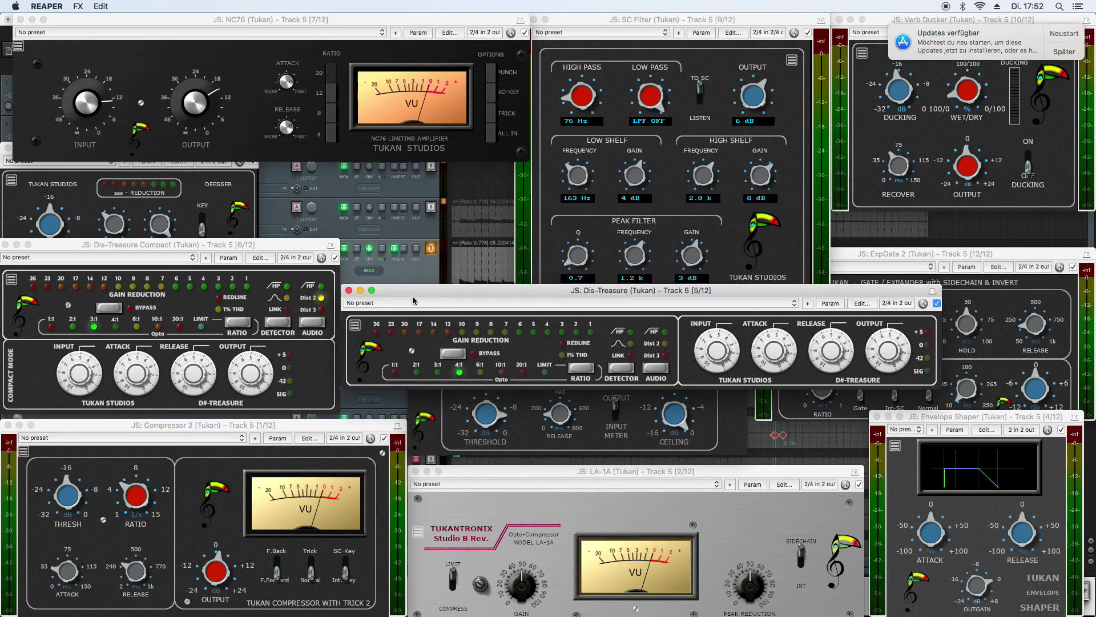
click(354, 328)
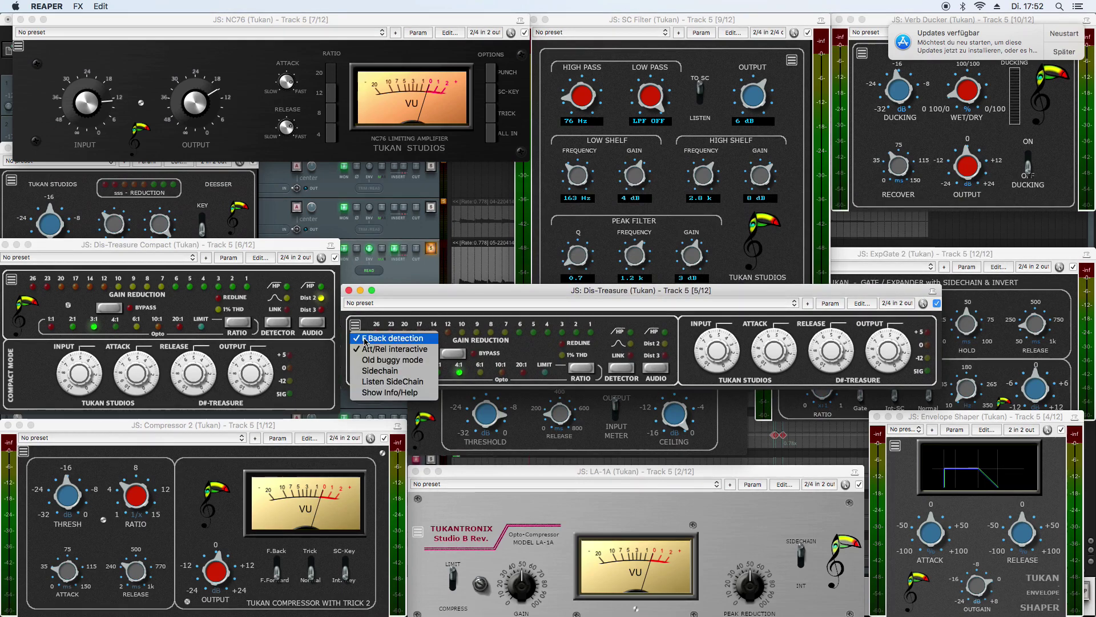
click(404, 340)
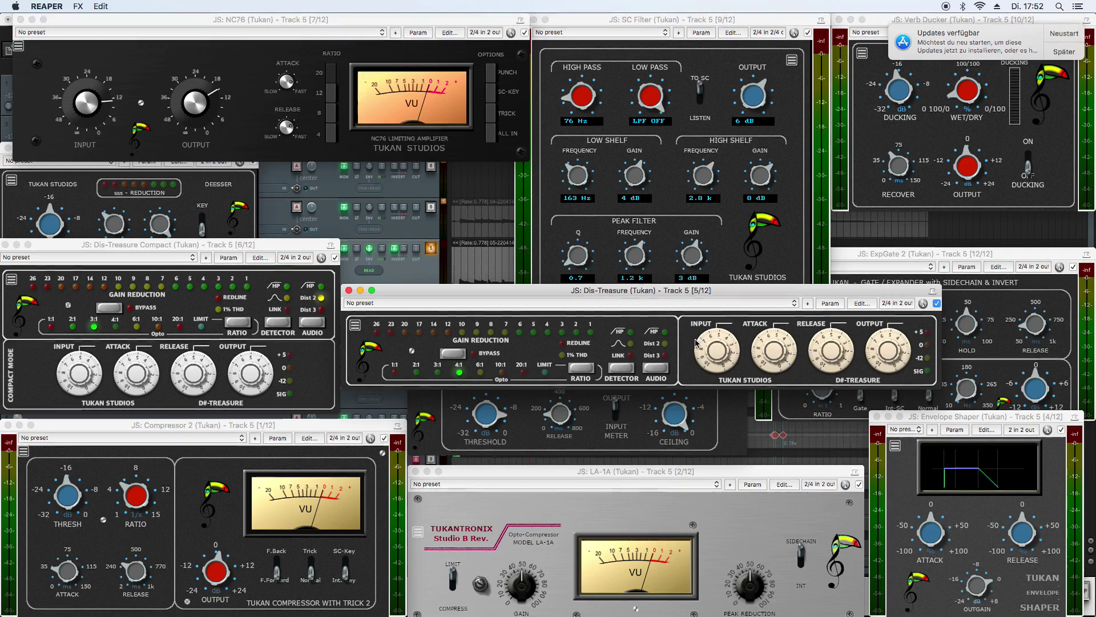
click(355, 325)
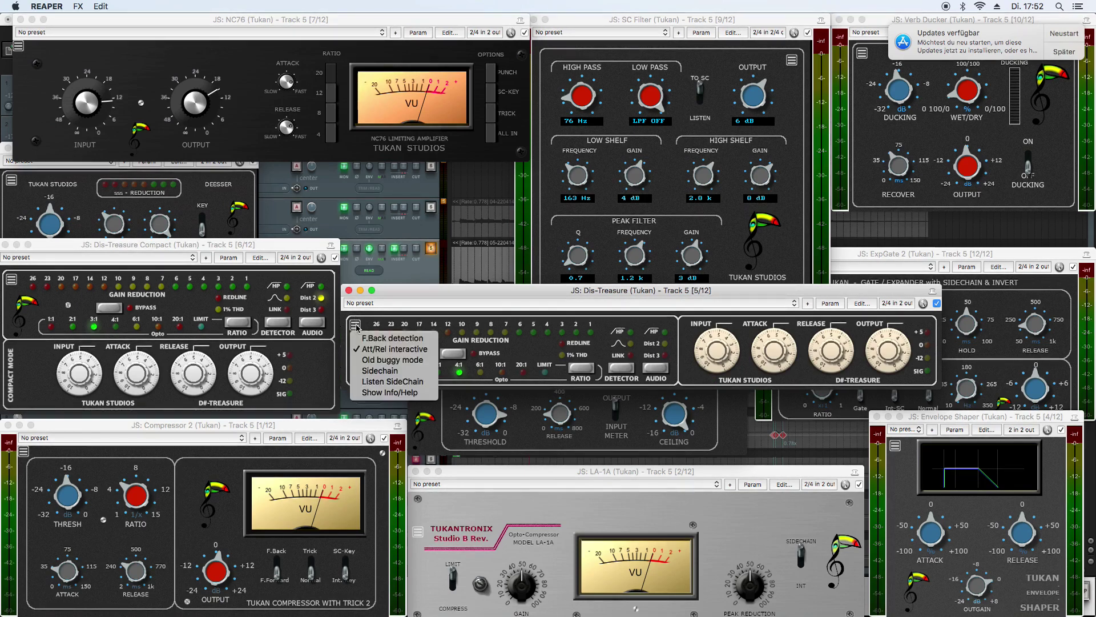
click(396, 360)
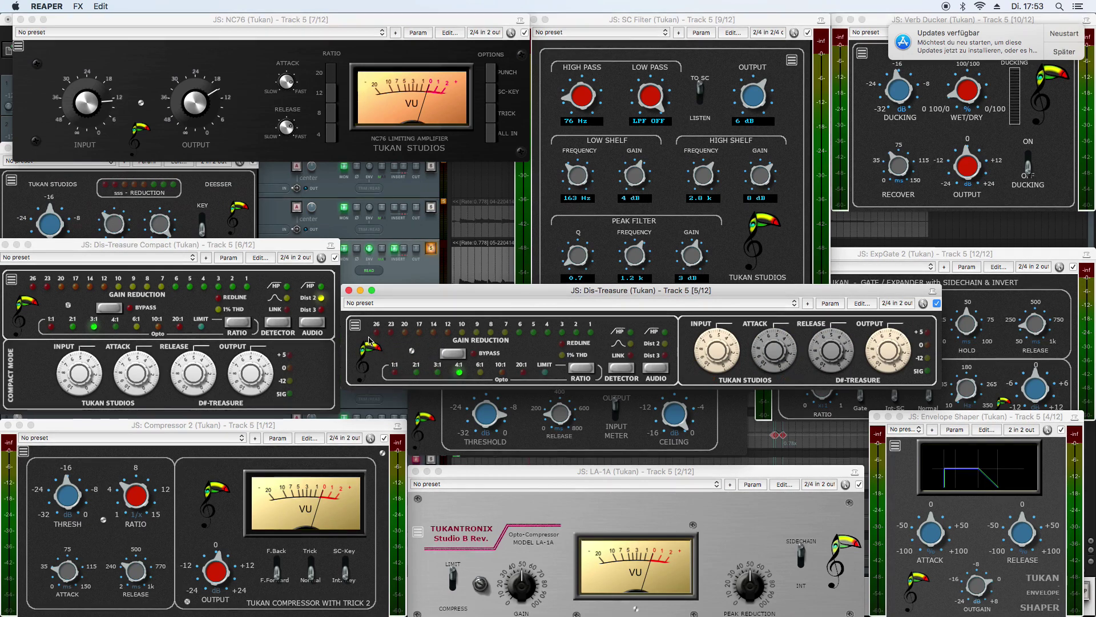
- Turn Dis-Treasure's Old buggy mode on, then back off
click(355, 327)
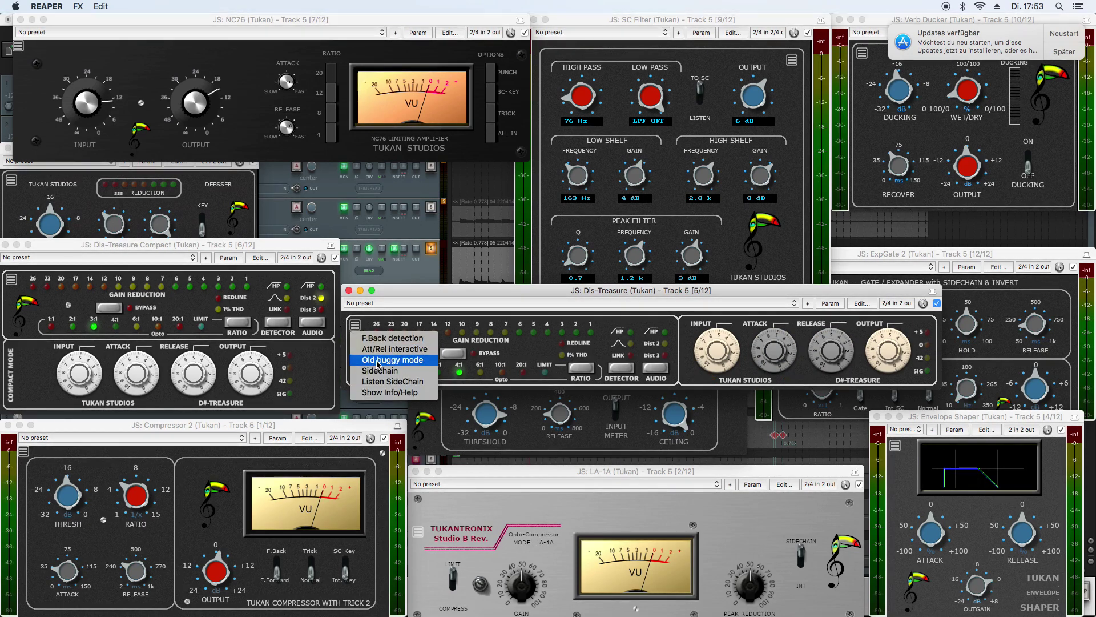
click(394, 349)
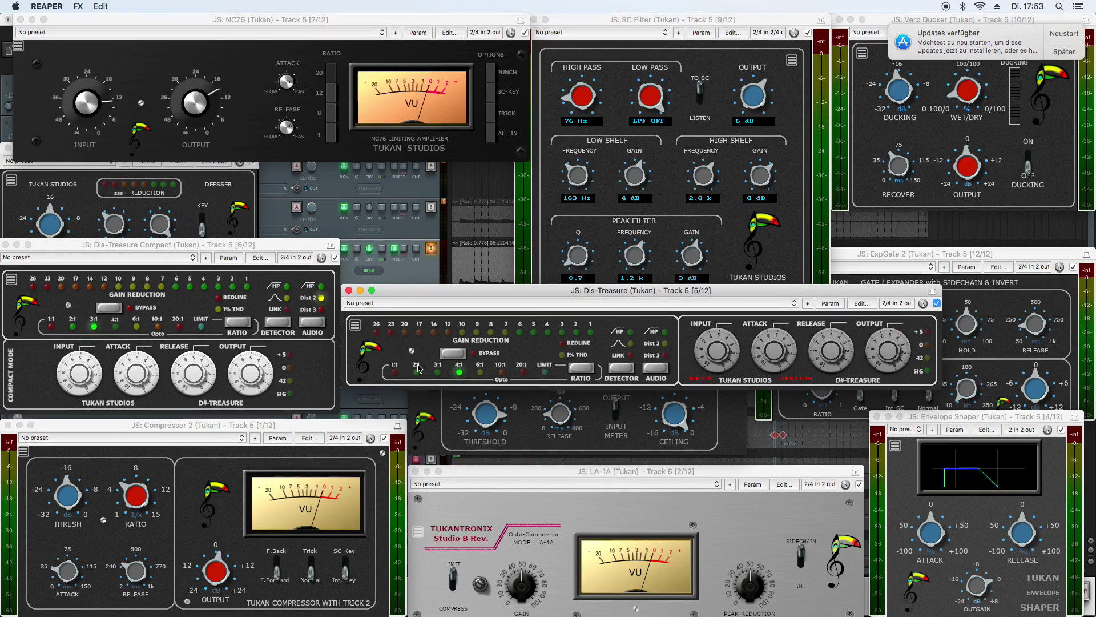
click(355, 326)
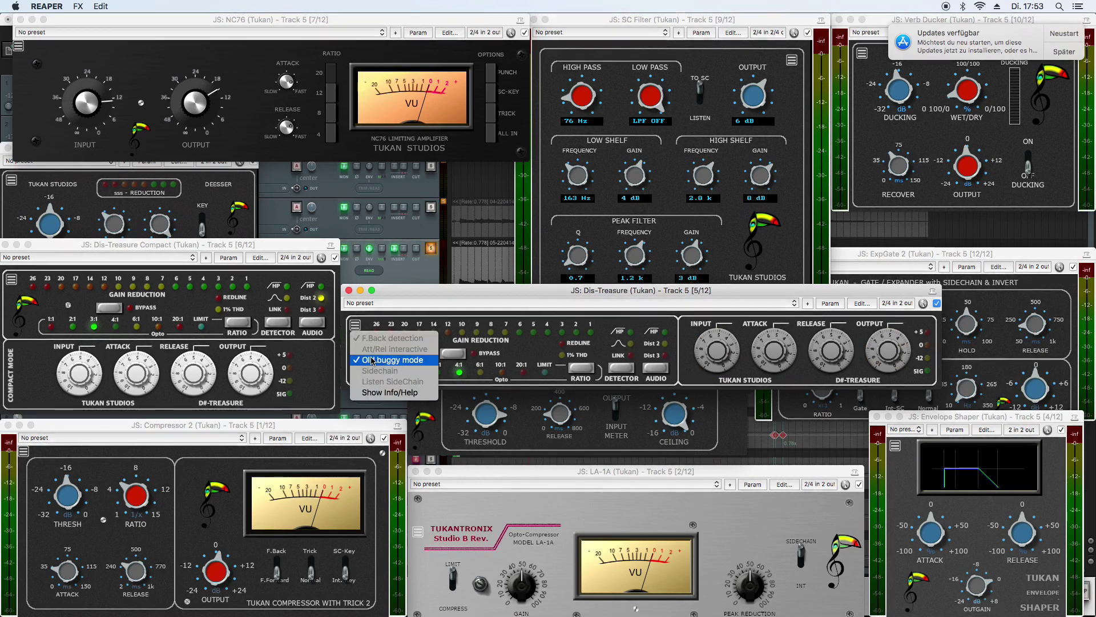
click(393, 360)
- Enable Dis-Treasure's Sidechain option and choose Listen SideChain
click(355, 328)
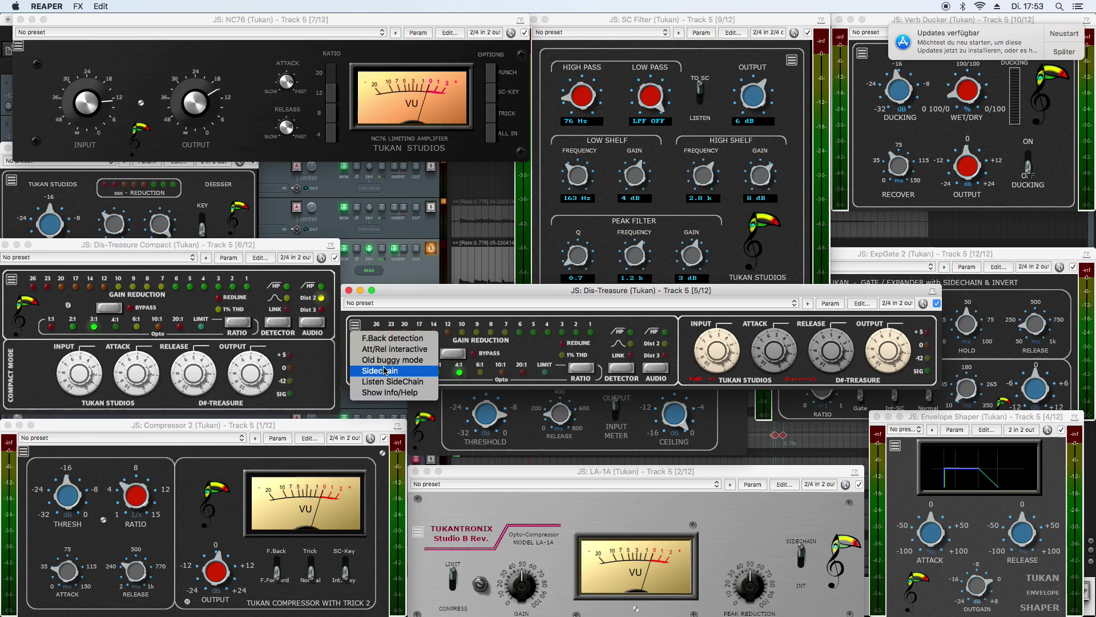
click(385, 371)
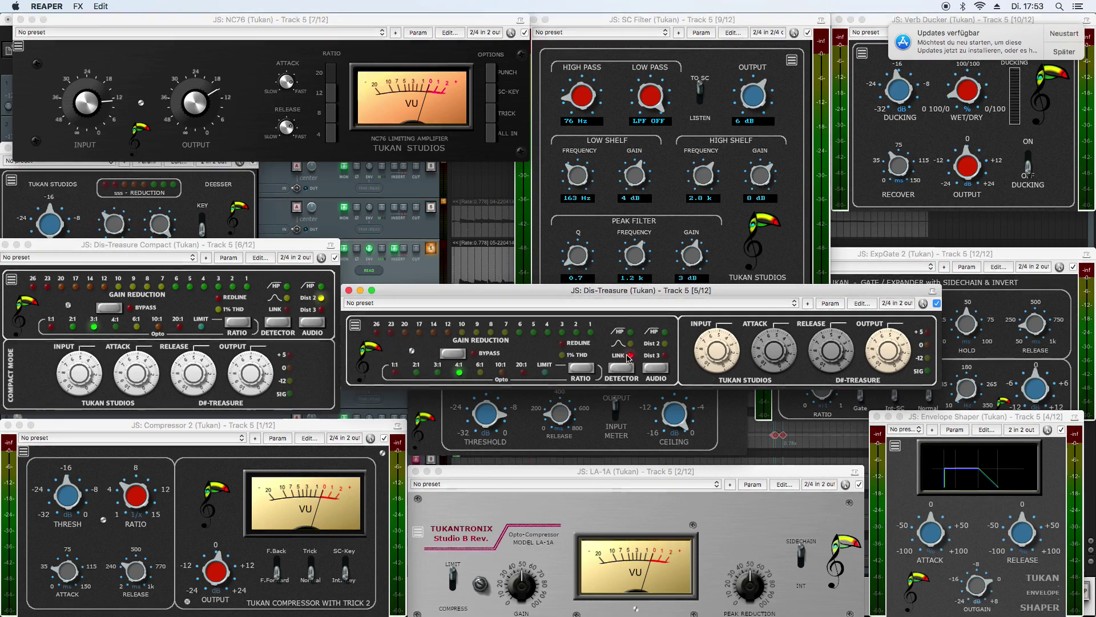
click(355, 325)
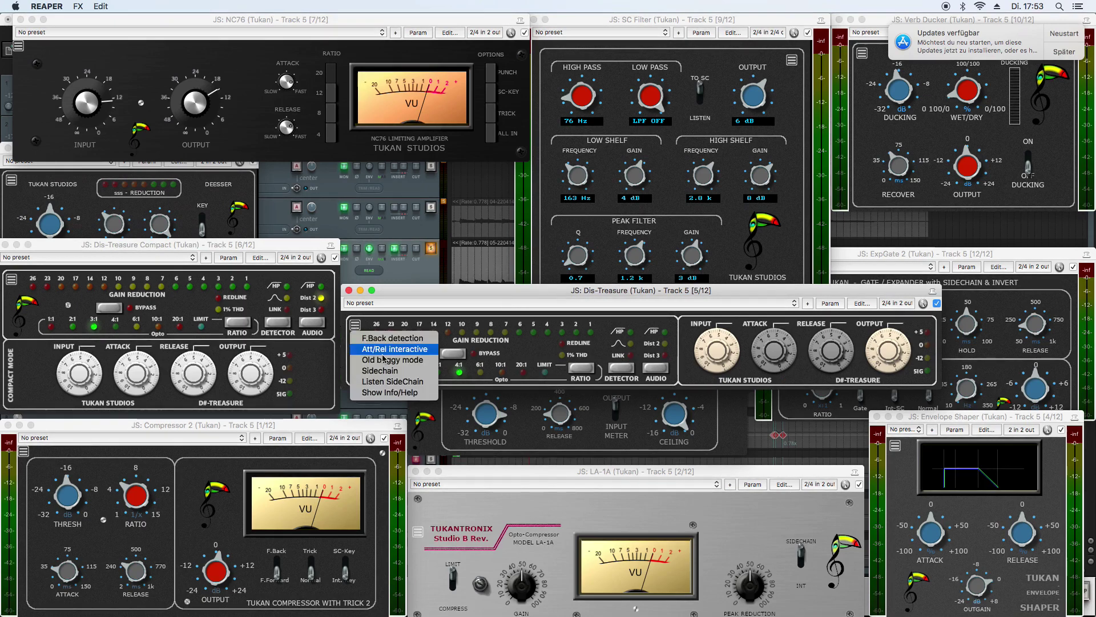
click(409, 372)
click(355, 326)
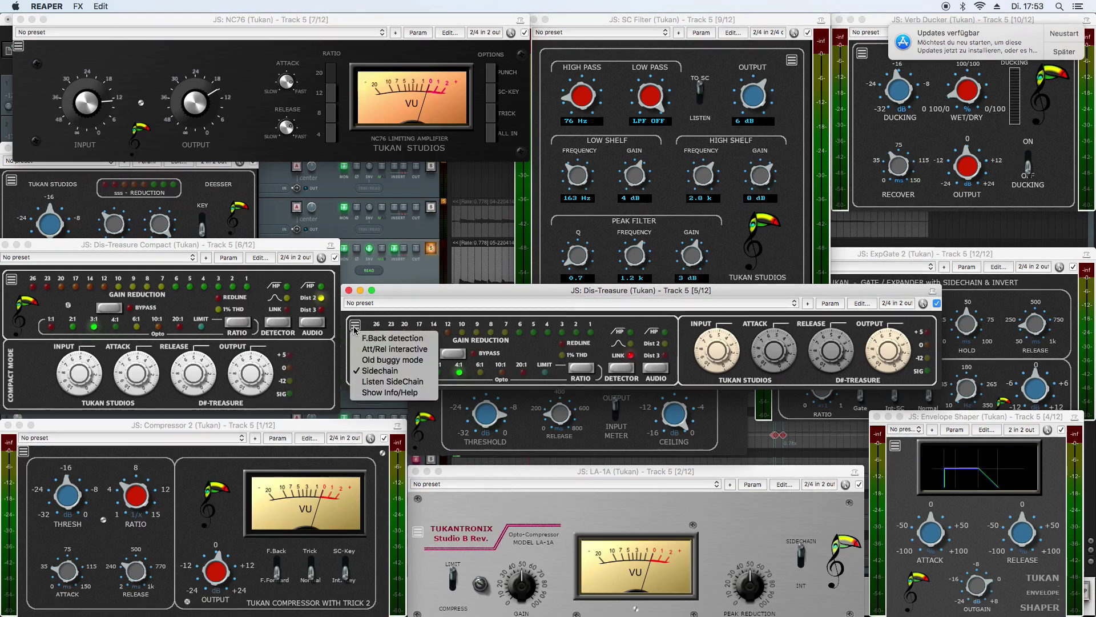
click(402, 381)
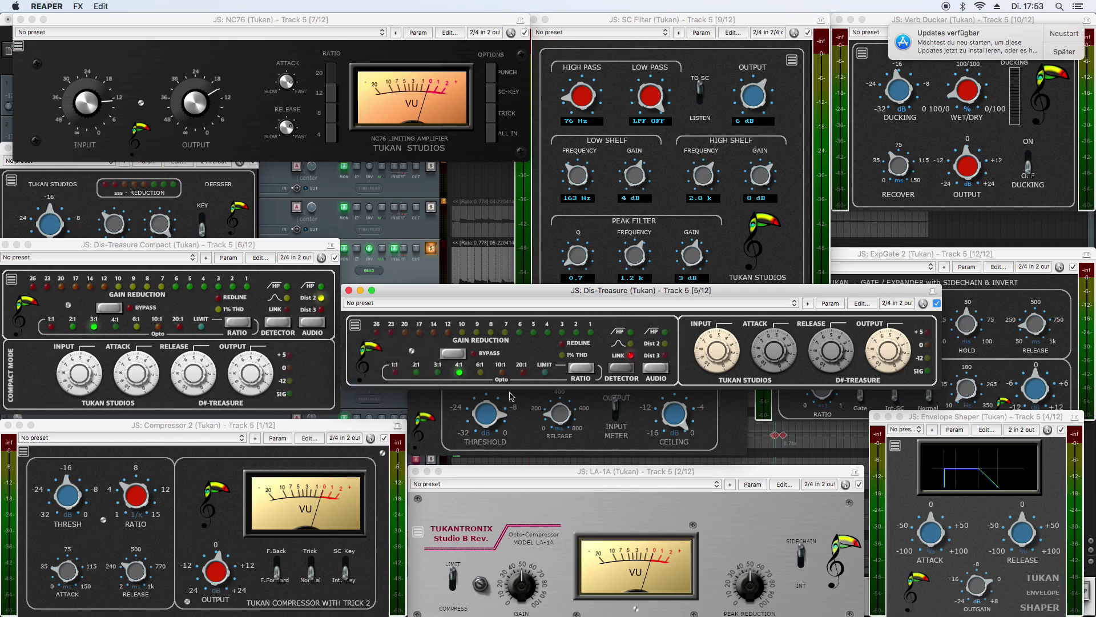
- Uncheck Sidechain in Dis-Treasure's options list
click(355, 326)
click(400, 382)
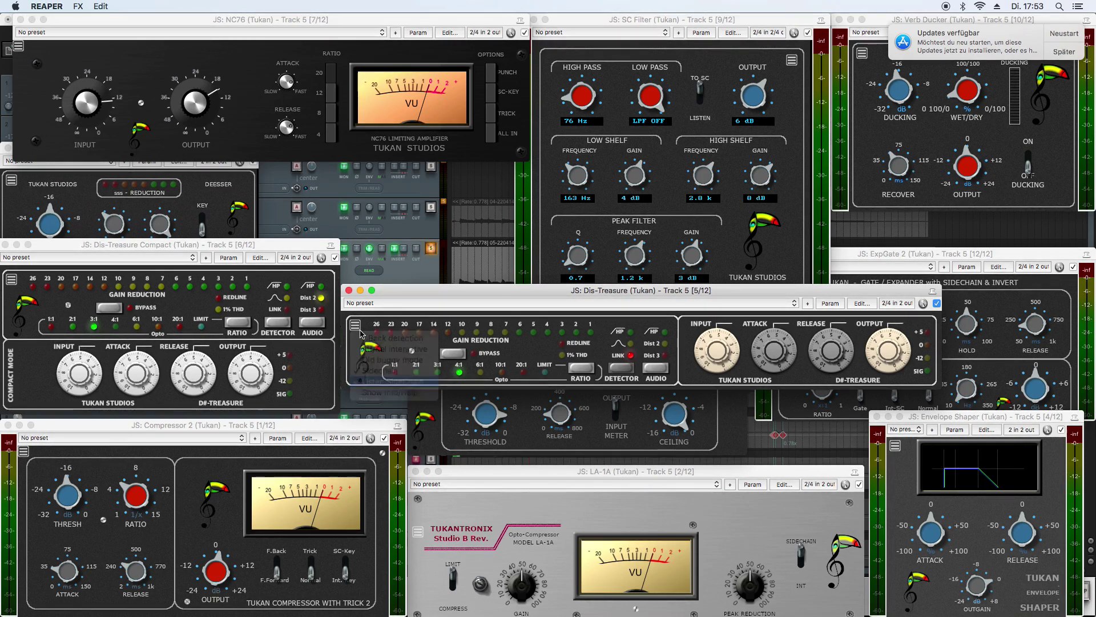
click(357, 327)
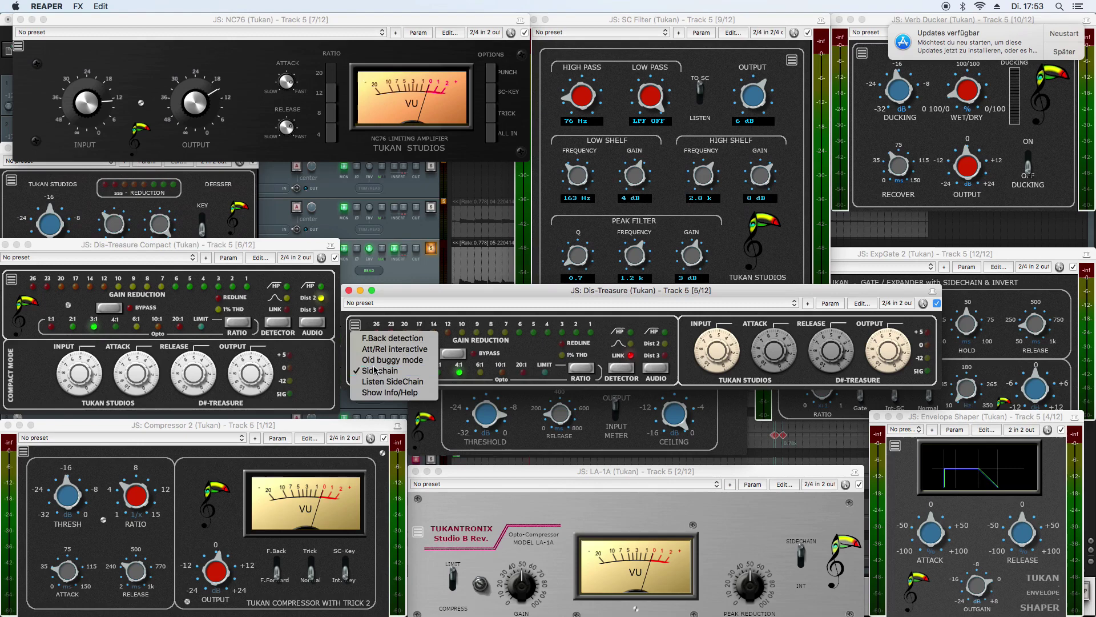
click(374, 370)
click(357, 327)
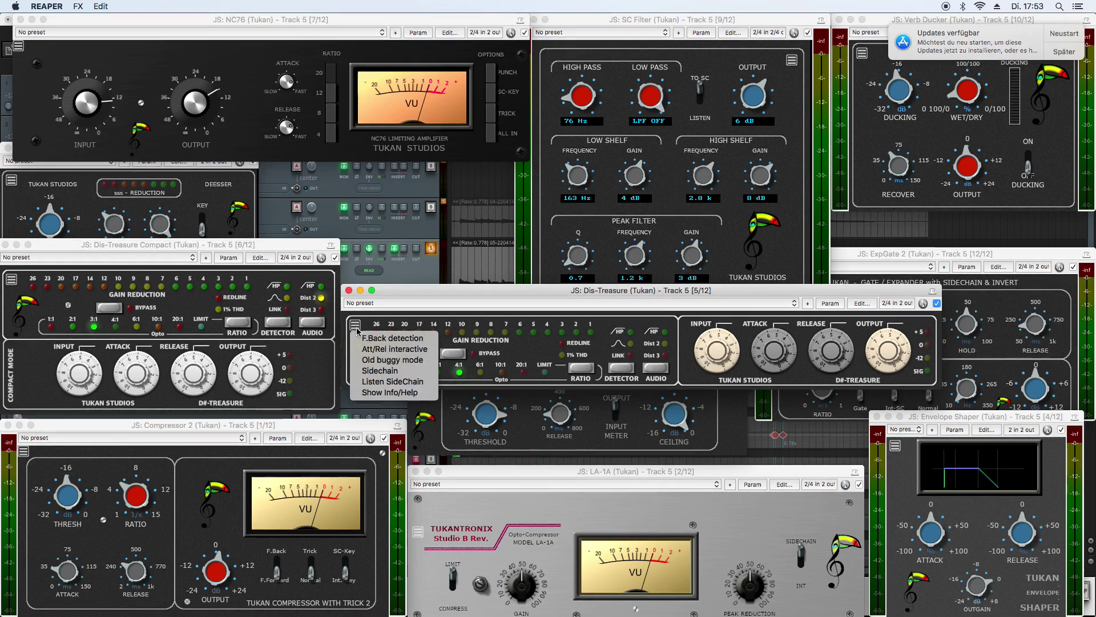
click(384, 392)
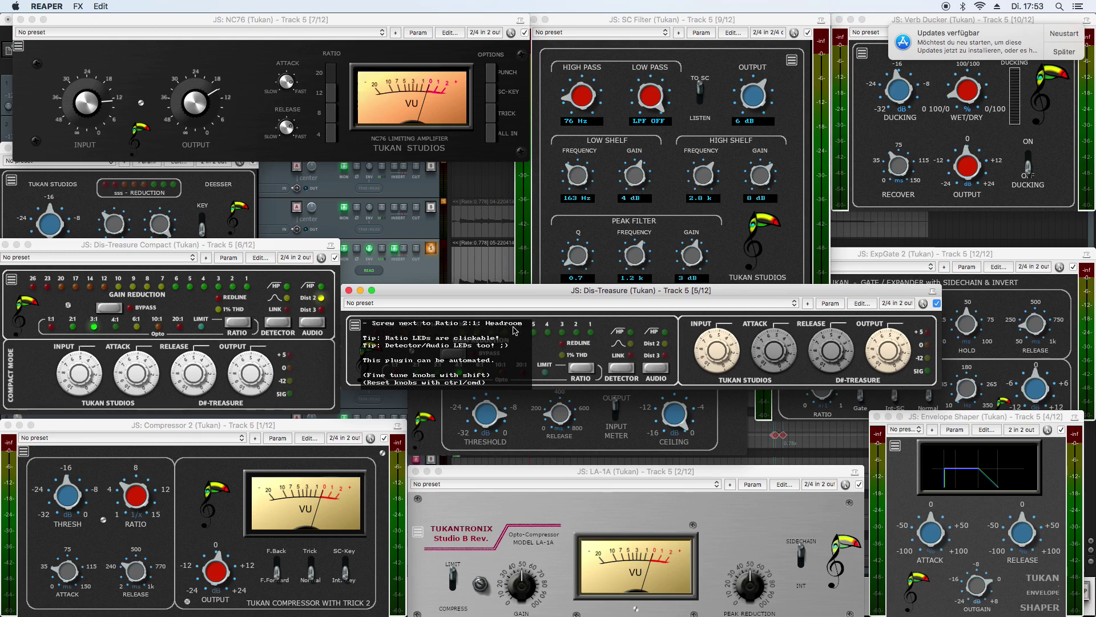
click(533, 348)
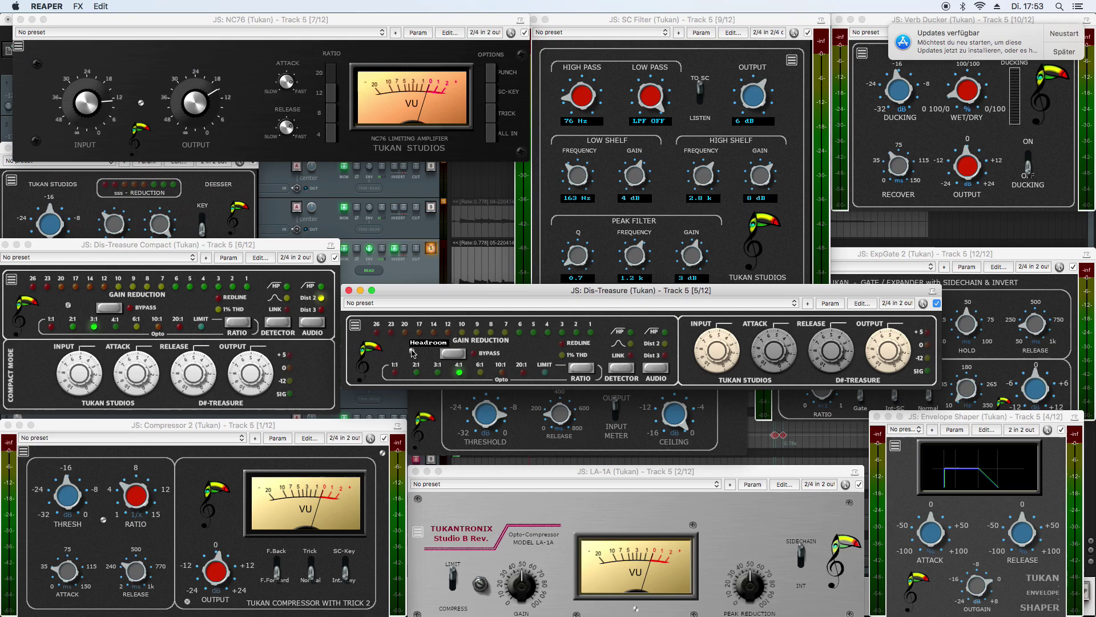
- Show Dis-Treasure's Info/Help tips, set its ratio to 2:1, and bring Compressor 2 forward
click(355, 330)
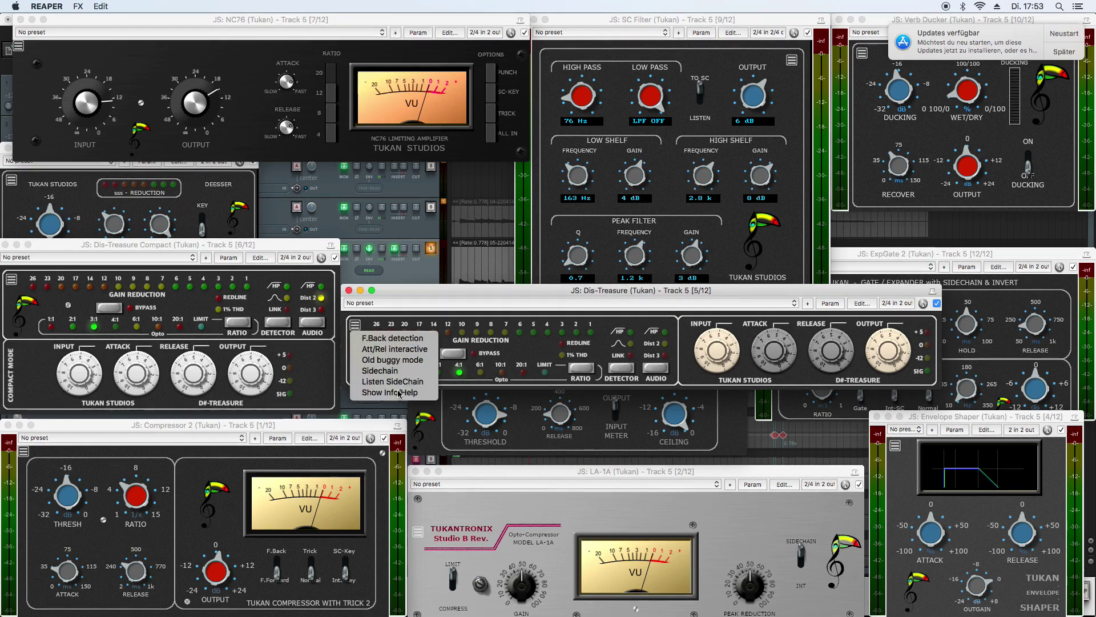
click(421, 390)
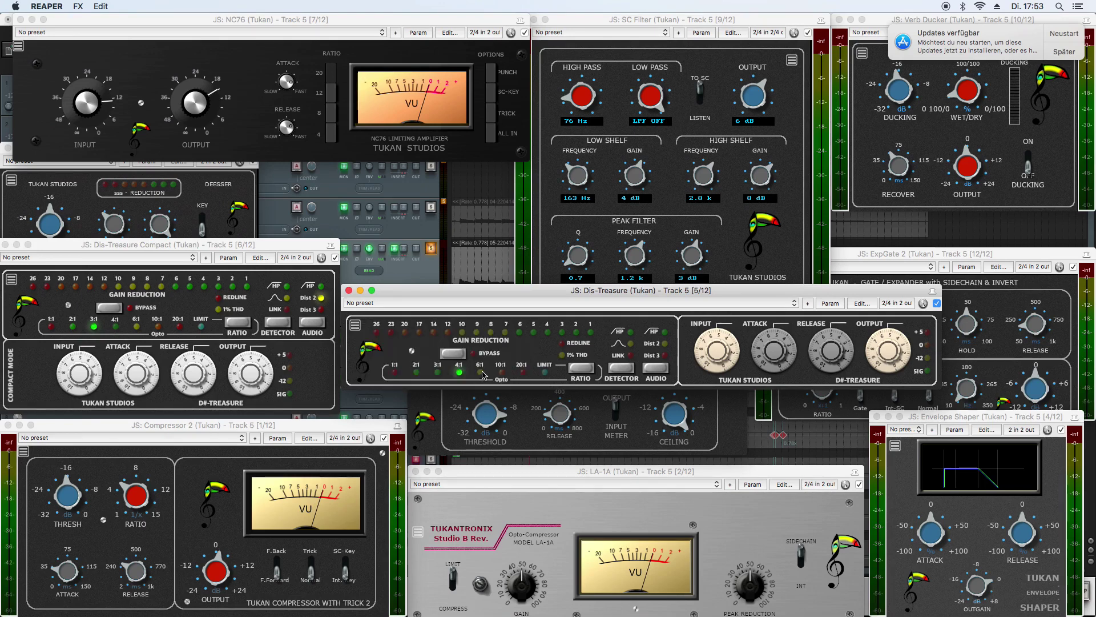
click(480, 368)
click(416, 368)
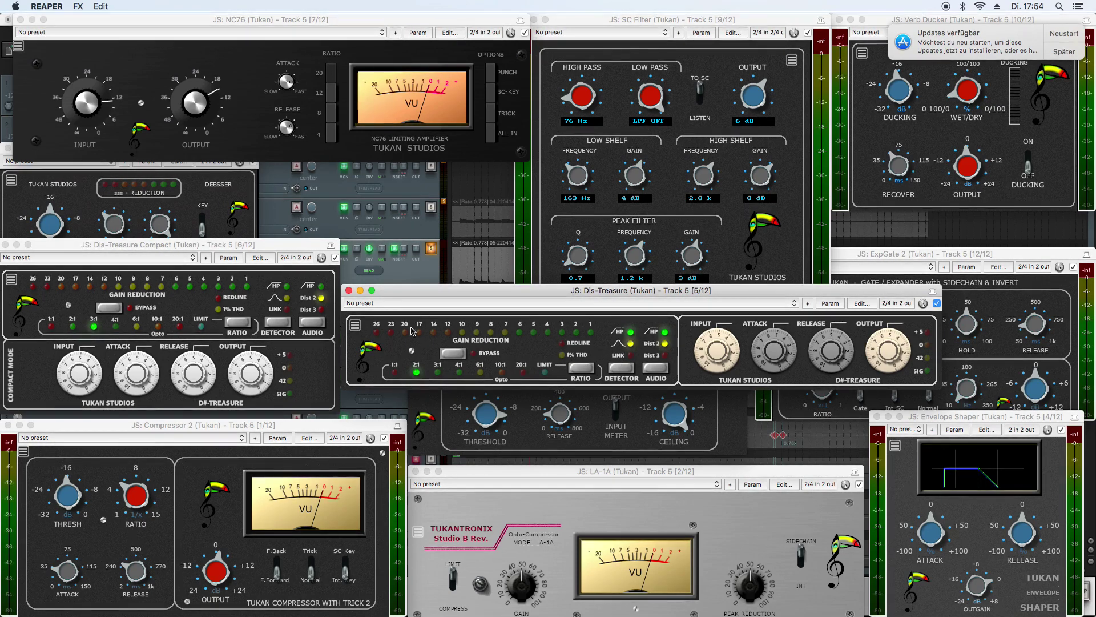
mouse_move(409, 351)
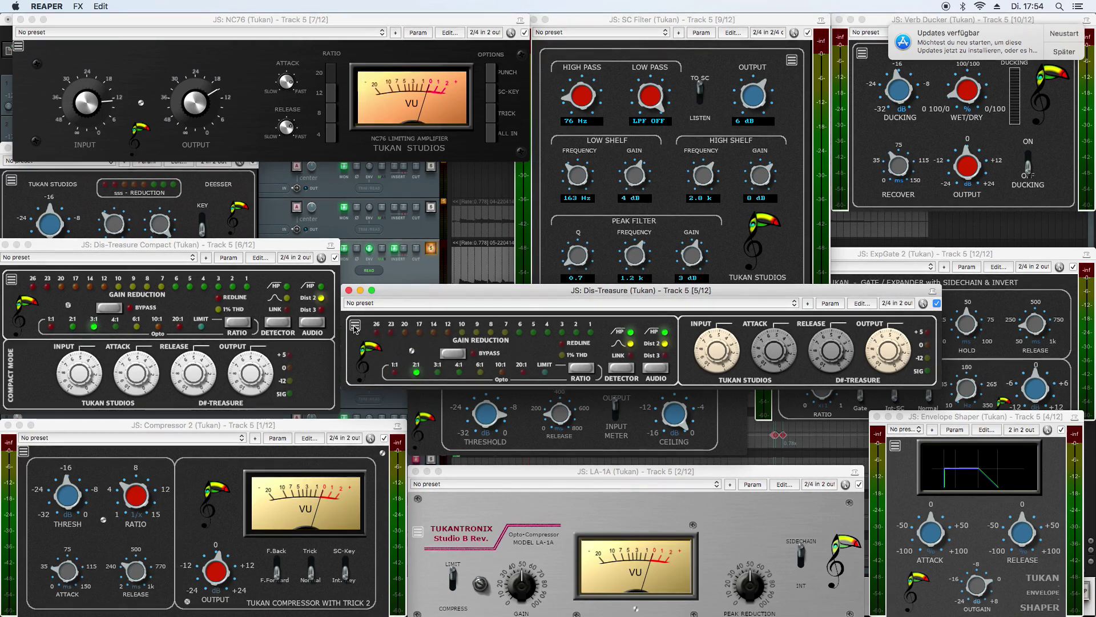
drag(208, 424, 225, 411)
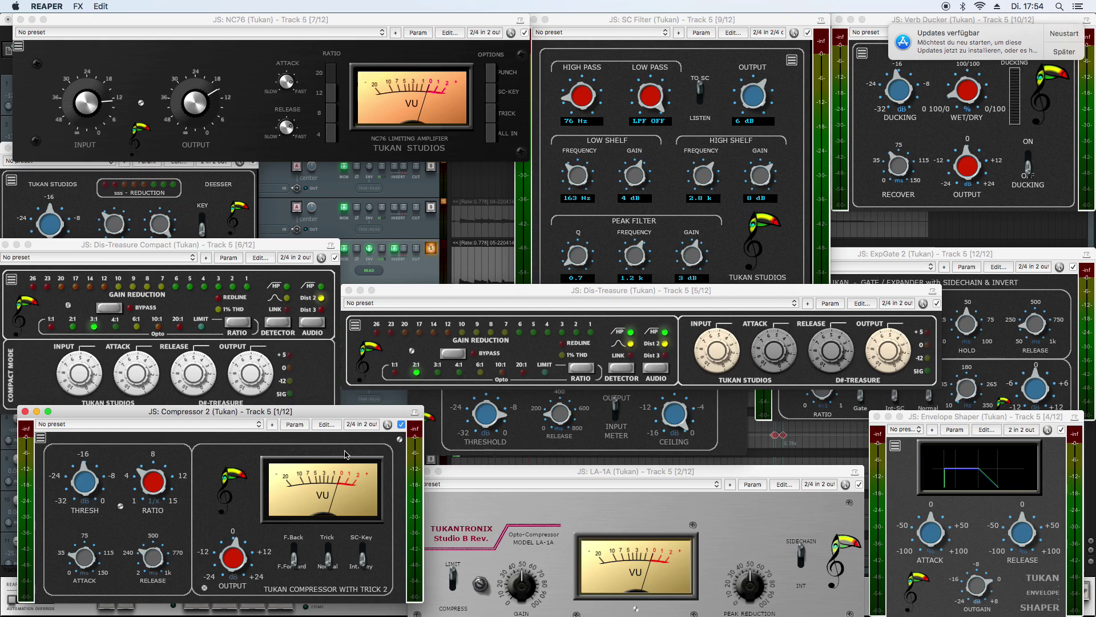
- Set Compressor 2's display to VU Meter Normal, then to Graph/Values with threshold and knee readout
click(41, 439)
mouse_move(46, 441)
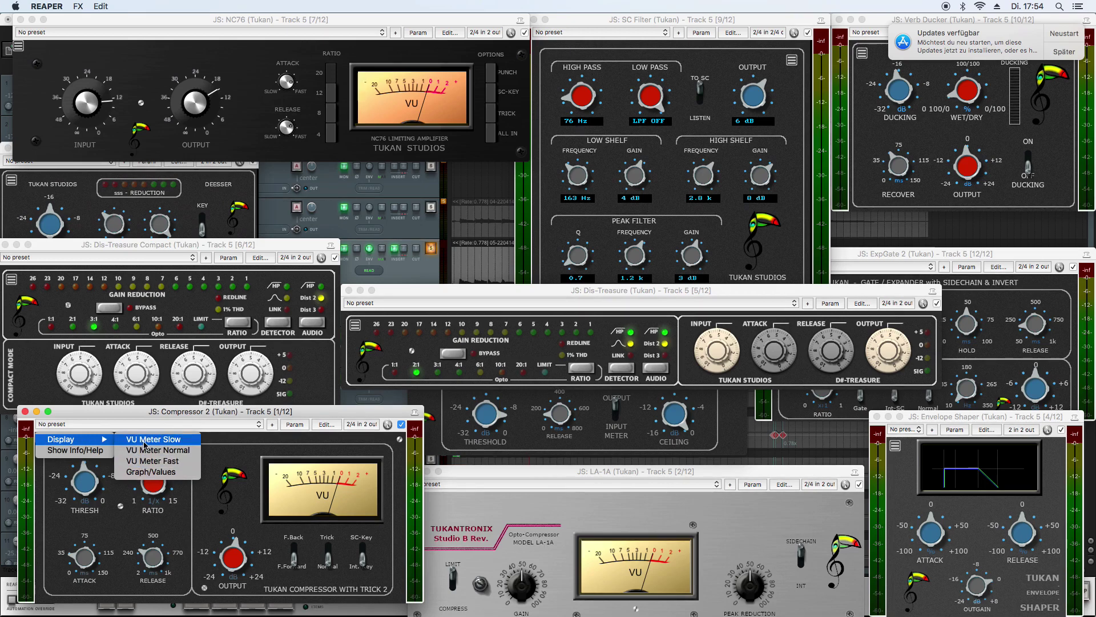
click(128, 450)
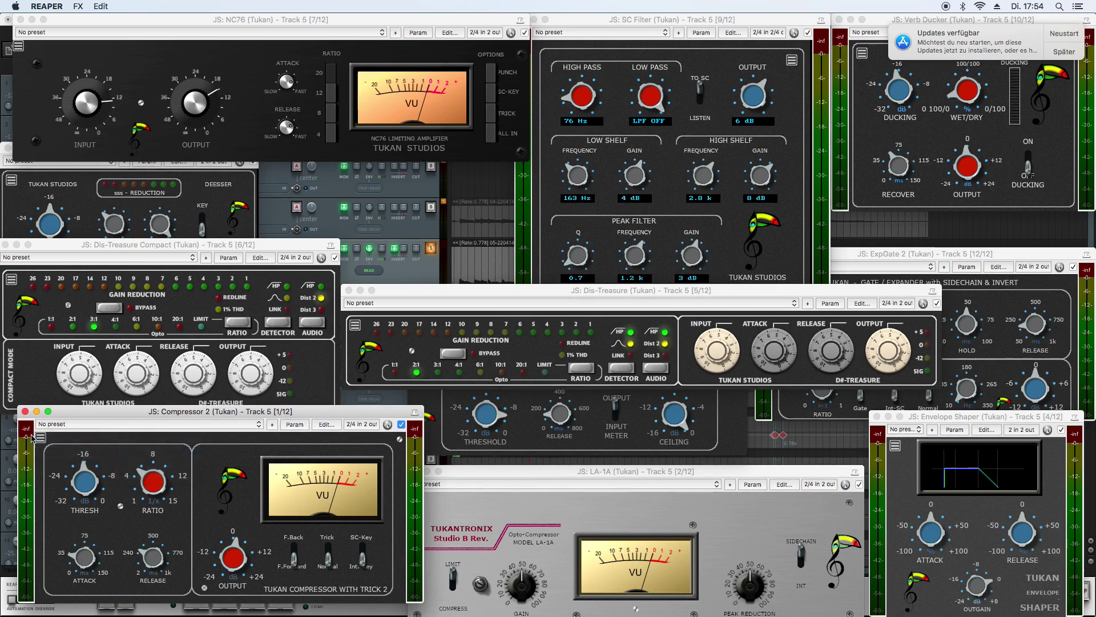
click(41, 438)
mouse_move(49, 444)
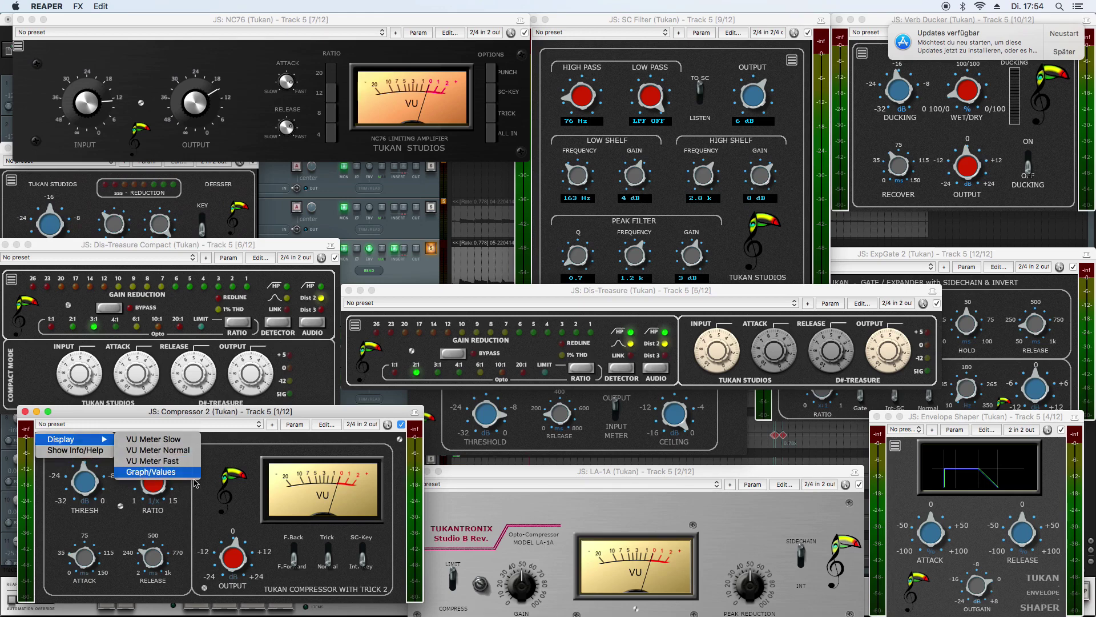
click(140, 473)
click(41, 438)
mouse_move(47, 441)
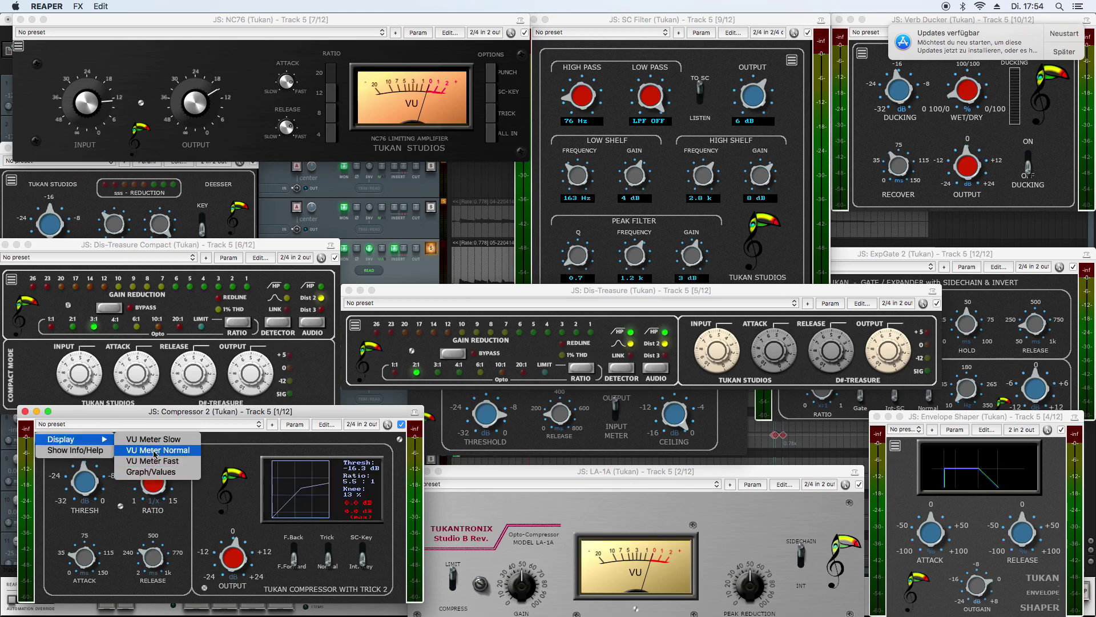
click(227, 464)
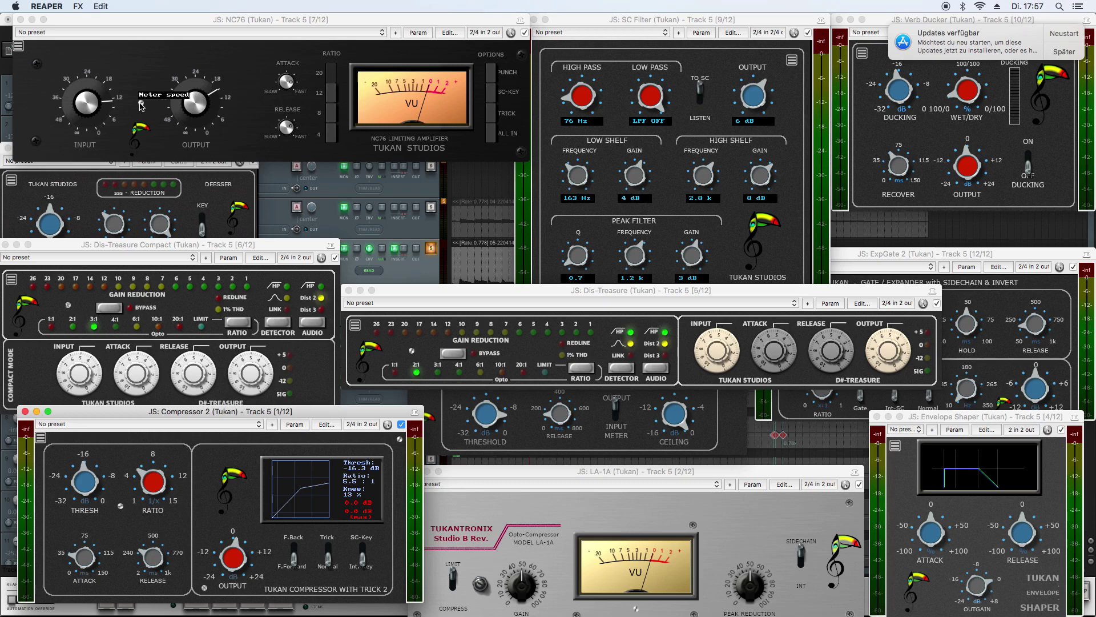
- Check F.Back detection and Att/Rel interactive in Dis-Treasure, turning its four main knobs white
click(355, 325)
click(362, 338)
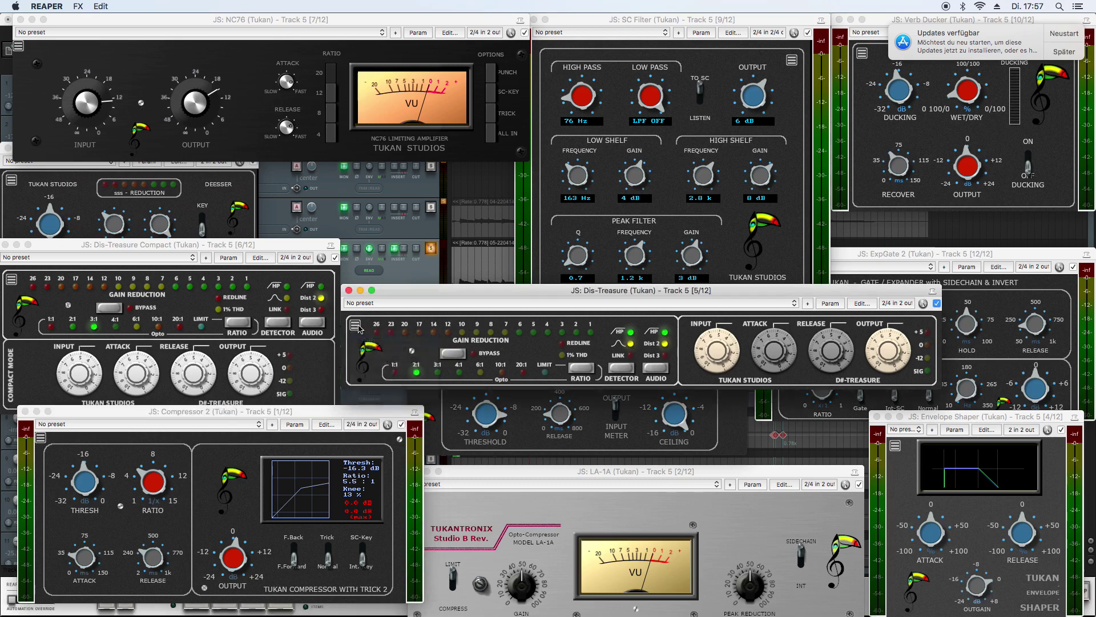
click(355, 325)
click(365, 348)
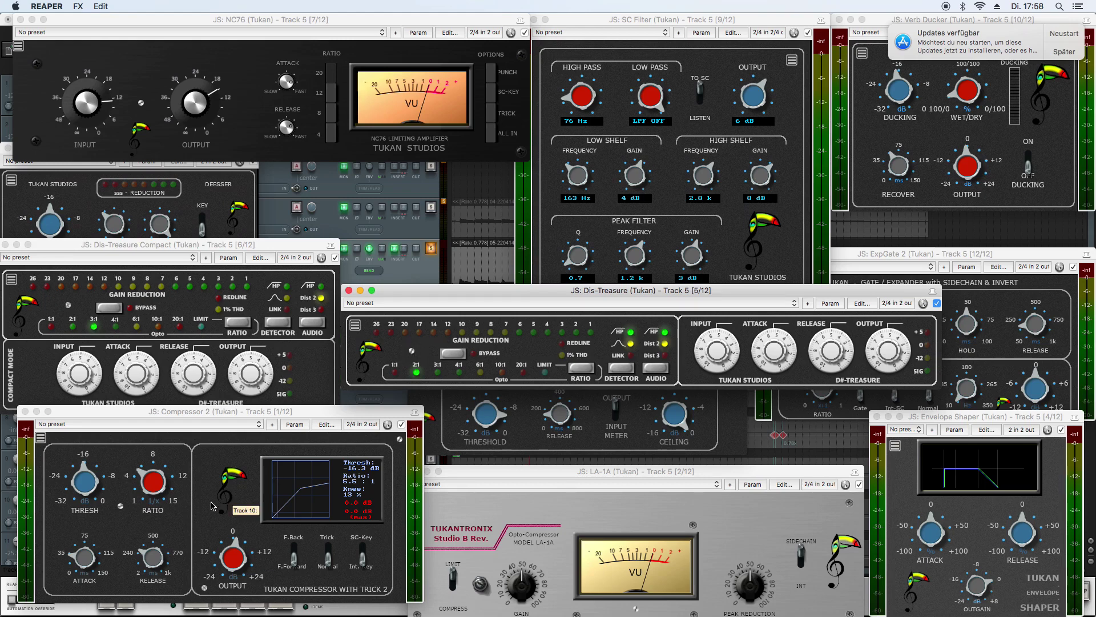
- Drag Compressor 2's small Knee knob up from 13 % to 31 %
click(122, 509)
mouse_move(122, 509)
mouse_down()
mouse_move(127, 496)
mouse_move(130, 515)
mouse_up()
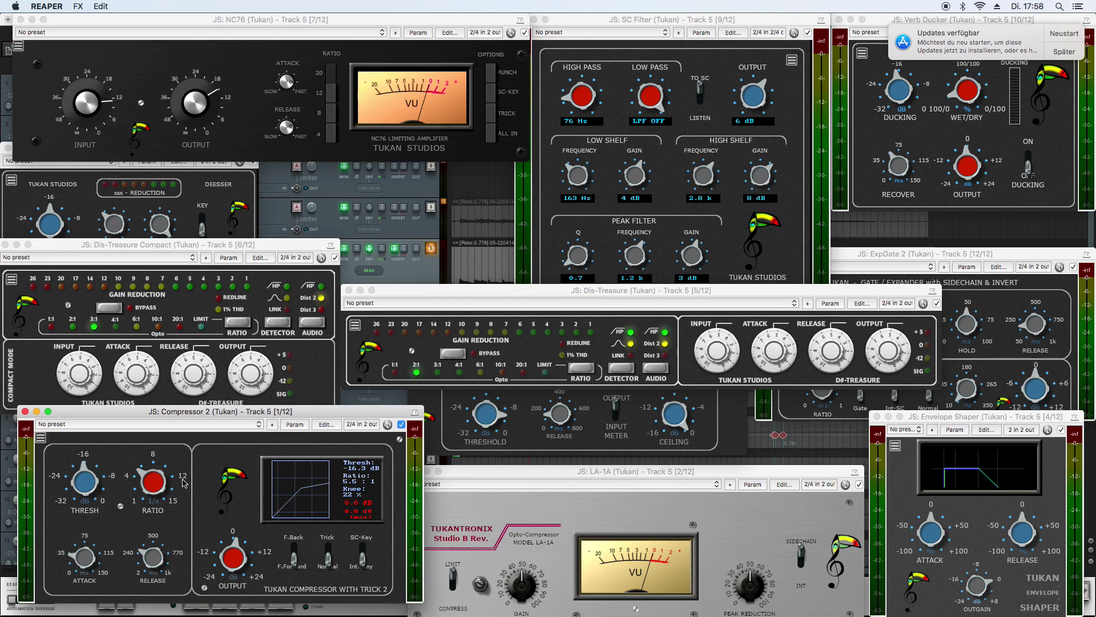
- Set Compressor 2's display to VU Meter Normal, replacing the graph readout
click(40, 437)
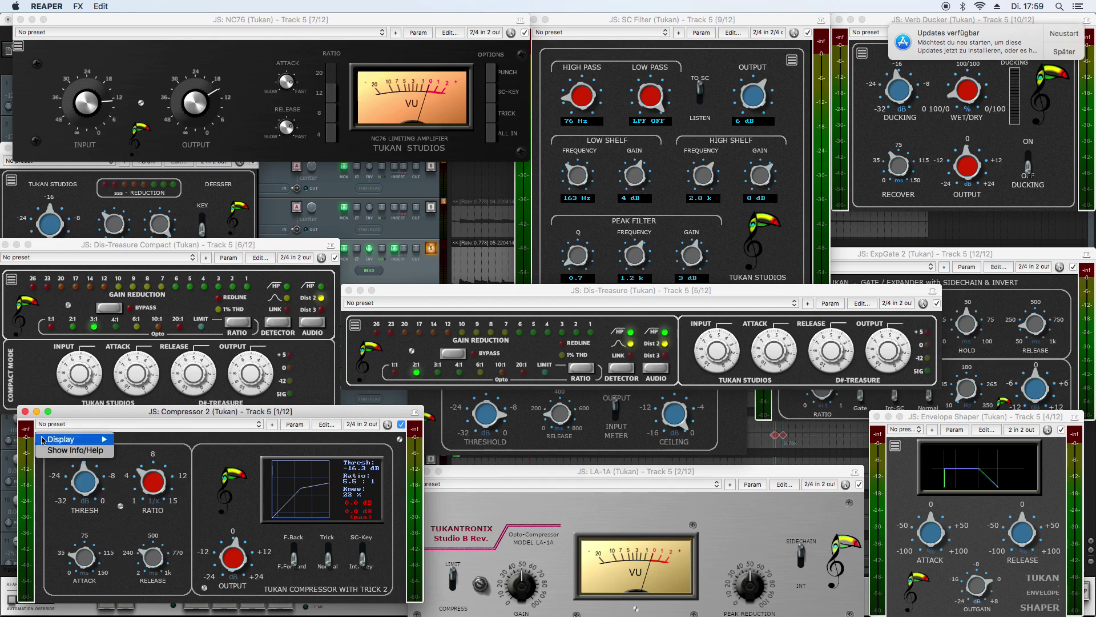
mouse_move(86, 441)
click(137, 450)
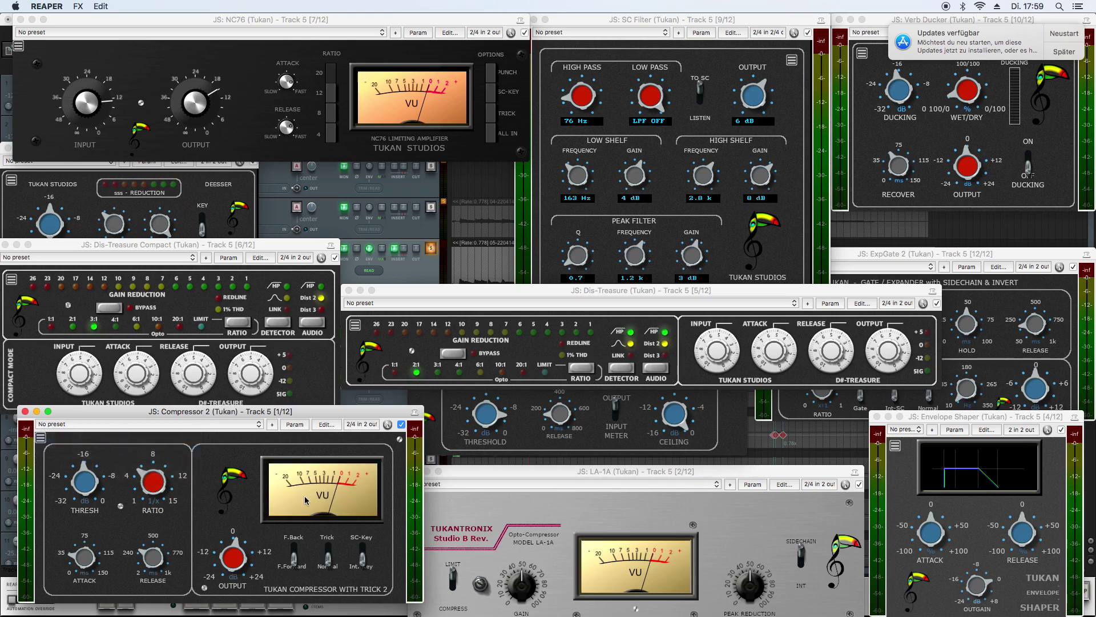